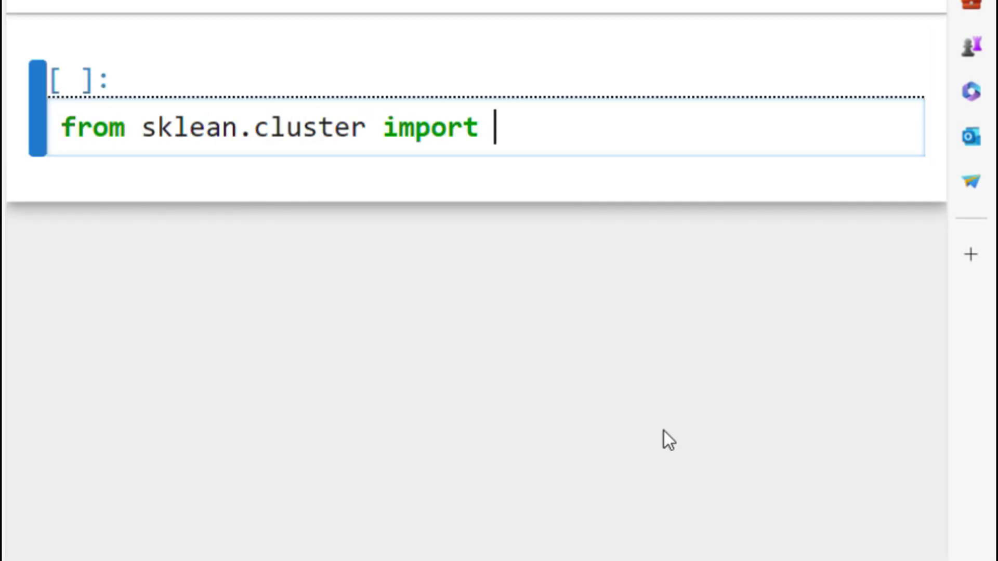
pyautogui.write('KMeans')
# - Import inspect and KMeans, correcting the module name 'sklean' to 'sklearn', and run the cell
pyautogui.press('Home')
pyautogui.press('Return')
pyautogui.press('Up')
pyautogui.write('import i')
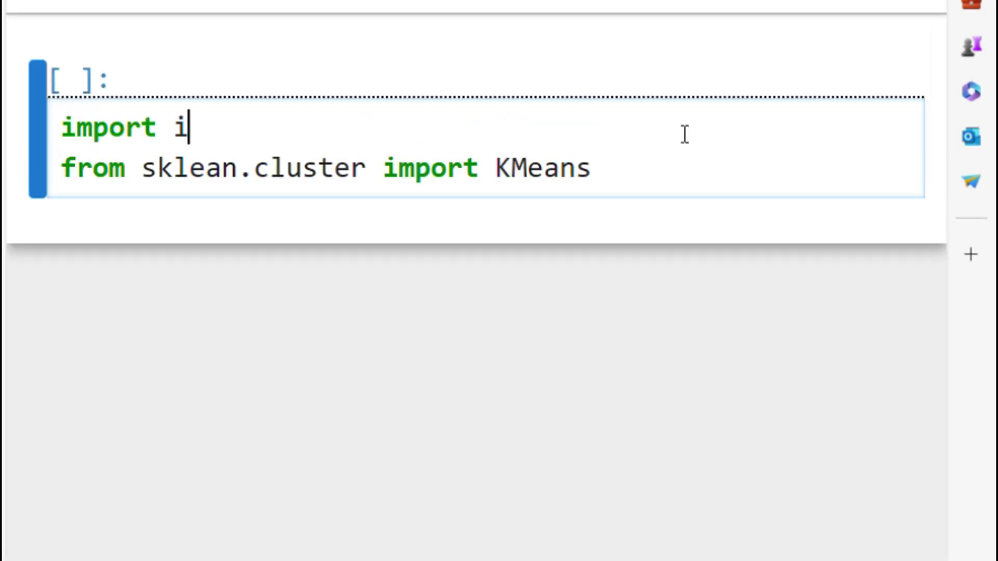
pyautogui.write('nspect')
pyautogui.hotkey('shift', 'Return')
pyautogui.doubleClick(706, 534)
pyautogui.click(179, 168)
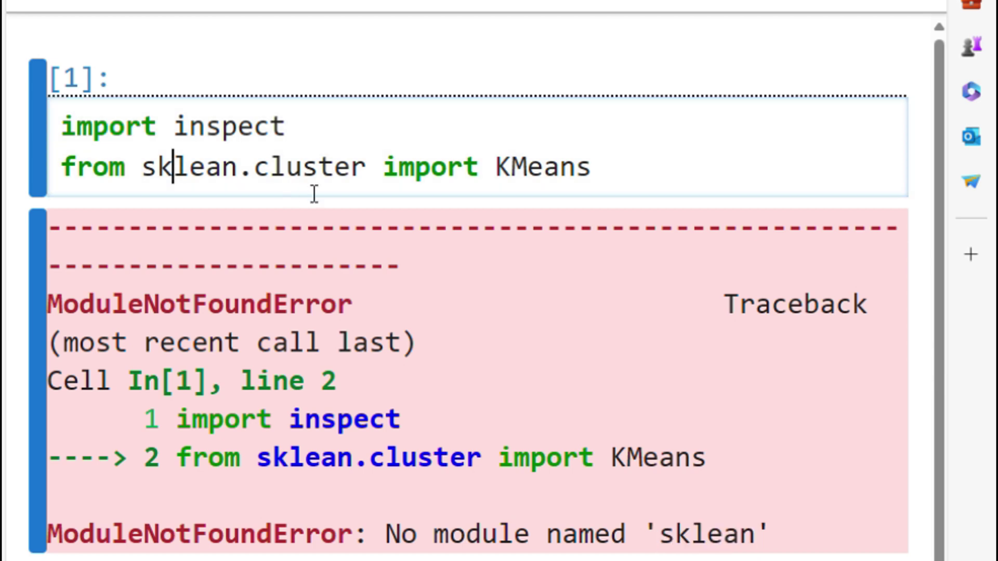
pyautogui.press('Right')
pyautogui.press('Right')
pyautogui.press('Right')
pyautogui.write('r')
pyautogui.hotkey('shift', 'Return')
pyautogui.write('in')
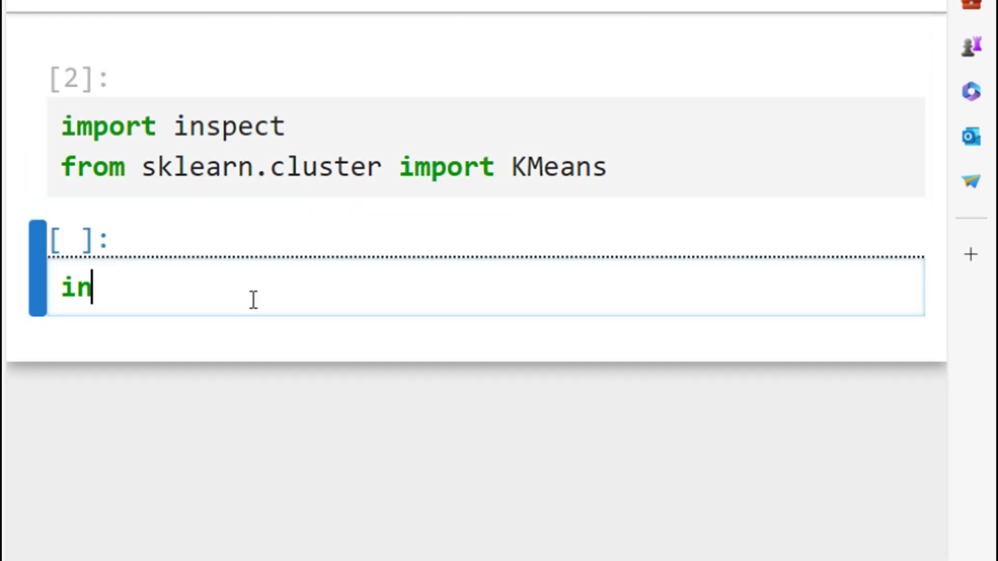
pyautogui.write('spect.')
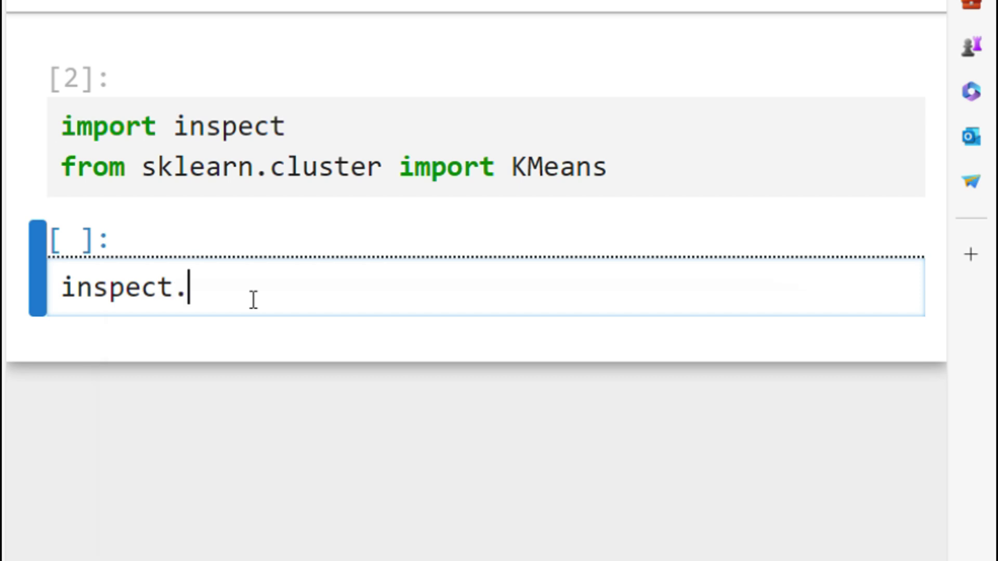
# - Write source_code = inspect.getsource(KMeans) using getsource autocompletion
pyautogui.press('Tab')
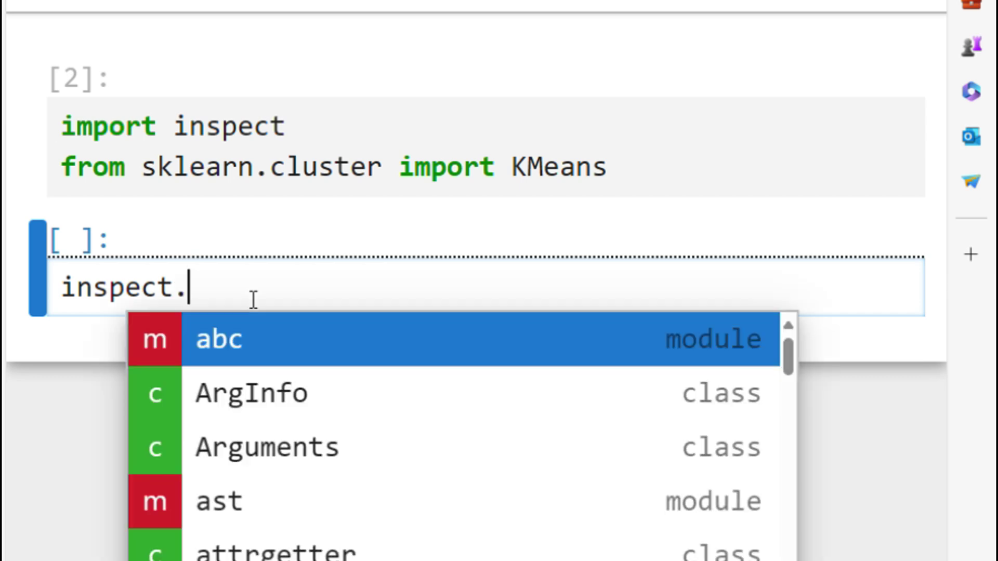
pyautogui.write('get')
pyautogui.press('Down')
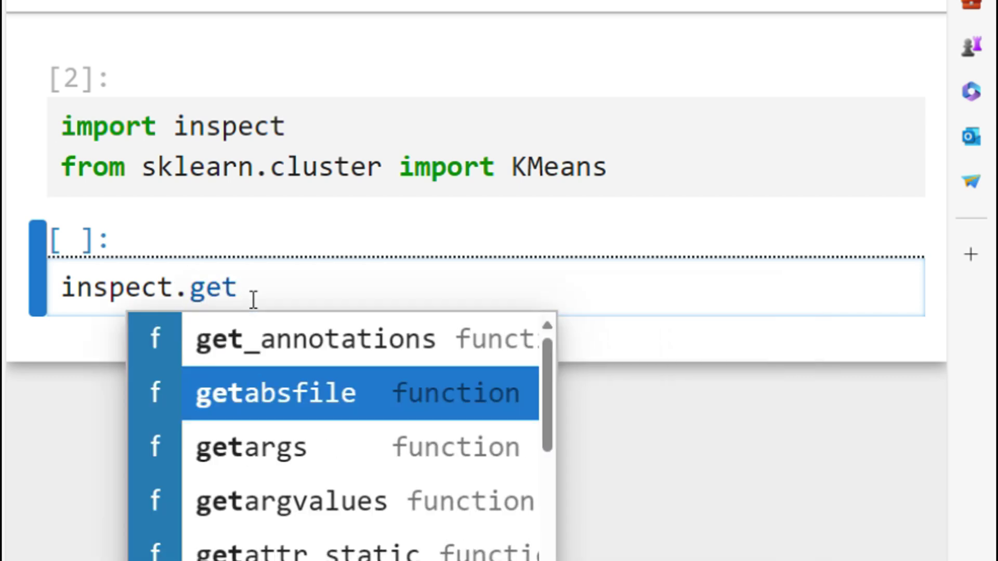
pyautogui.press('Down')
pyautogui.press('Down')
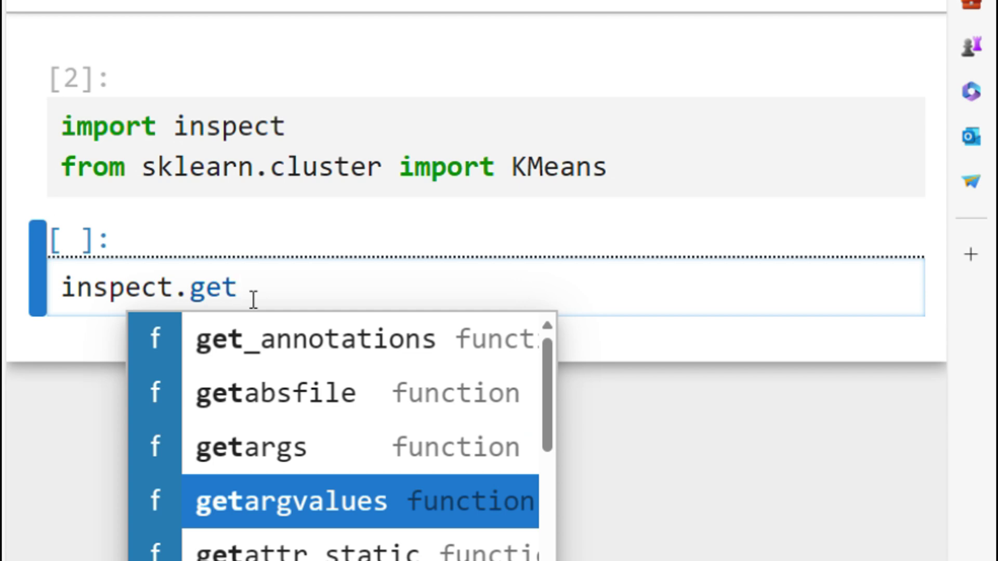
pyautogui.write('s')
pyautogui.press('Tab')
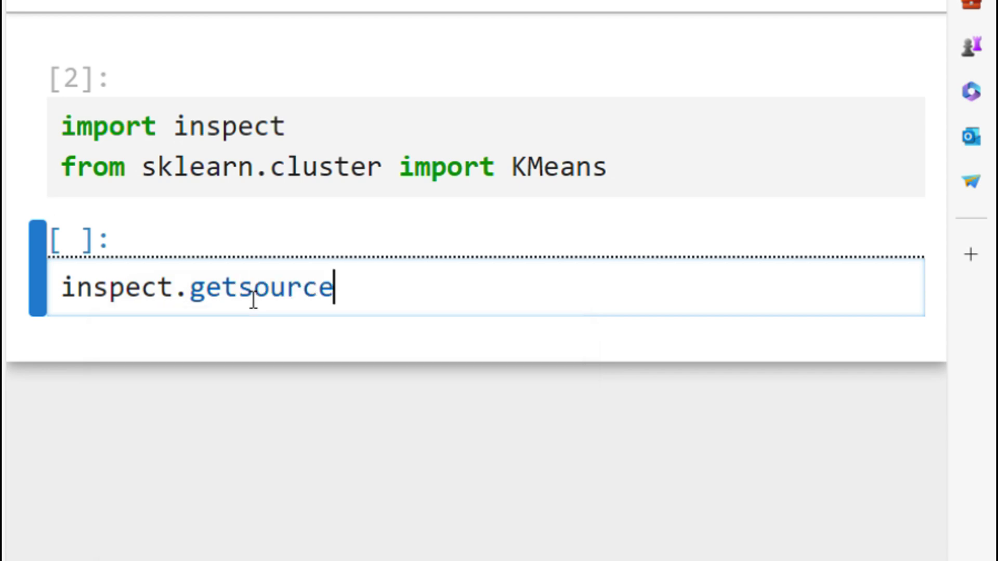
pyautogui.write('()')
pyautogui.press('Left')
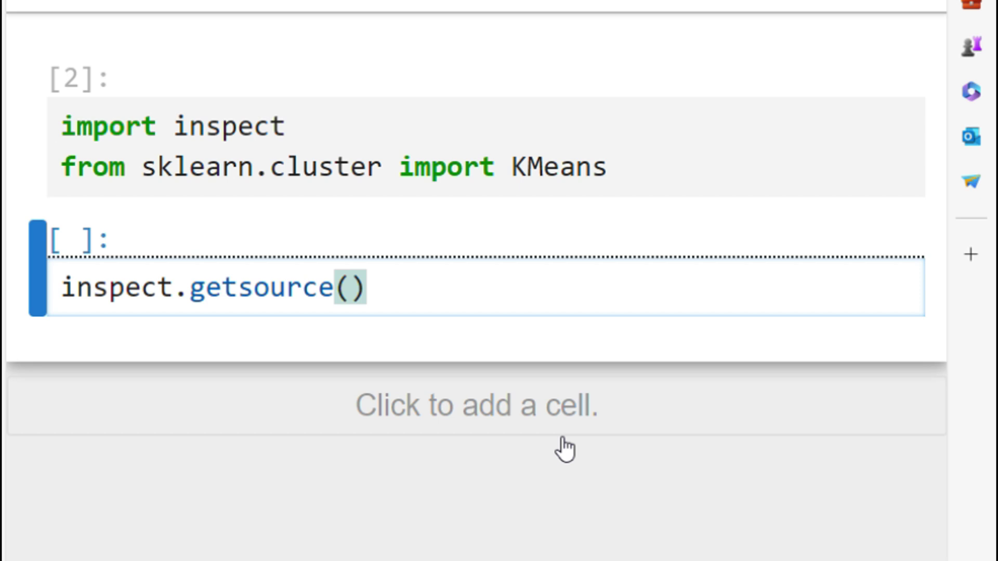
pyautogui.write('KMeans')
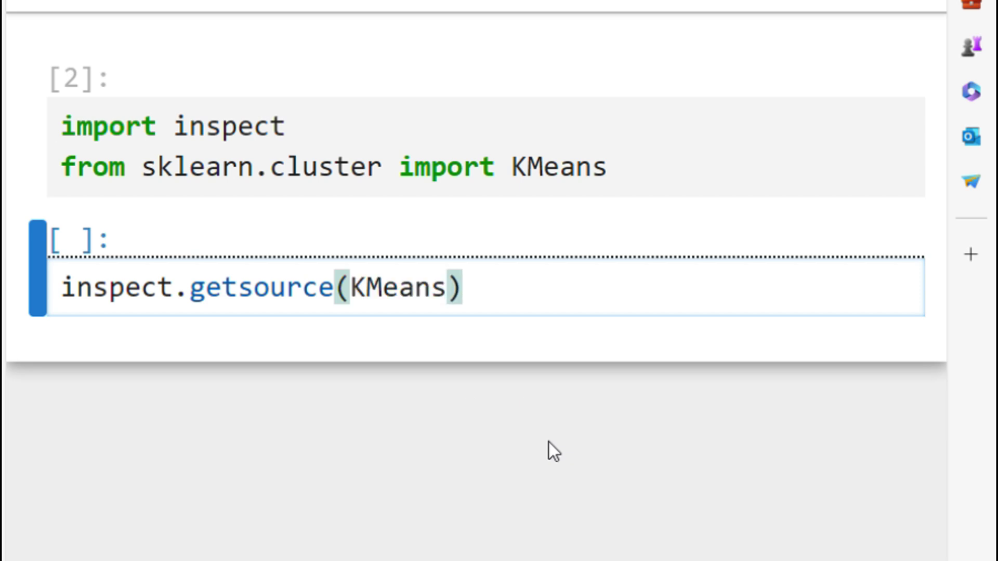
pyautogui.press('Home')
pyautogui.write('source')
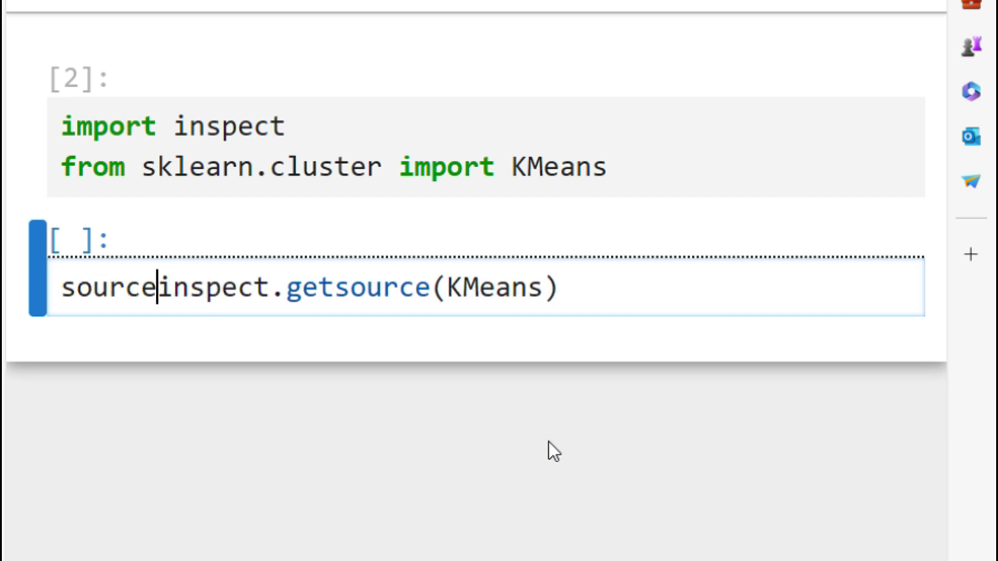
pyautogui.write('_code =')
# - Run the source_code assignment cell and copy the variable name source_code
pyautogui.hotkey('shift', 'Return')
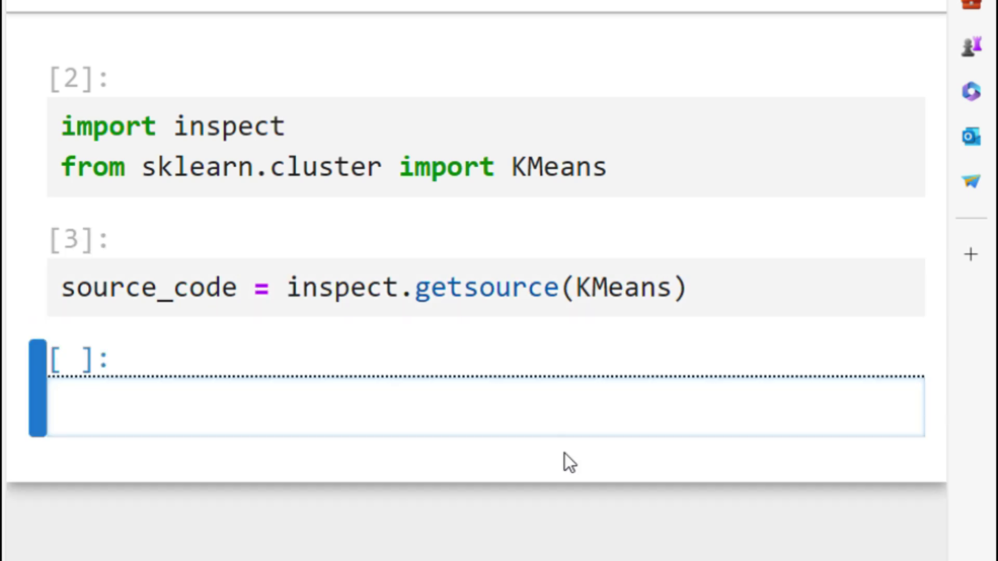
pyautogui.write('print')
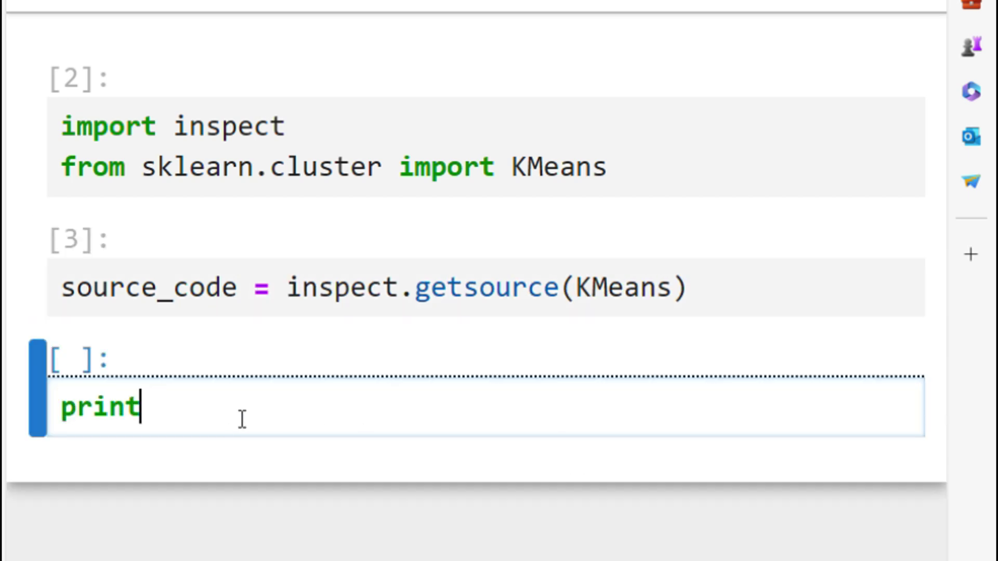
pyautogui.write('()')
pyautogui.click(190, 289)
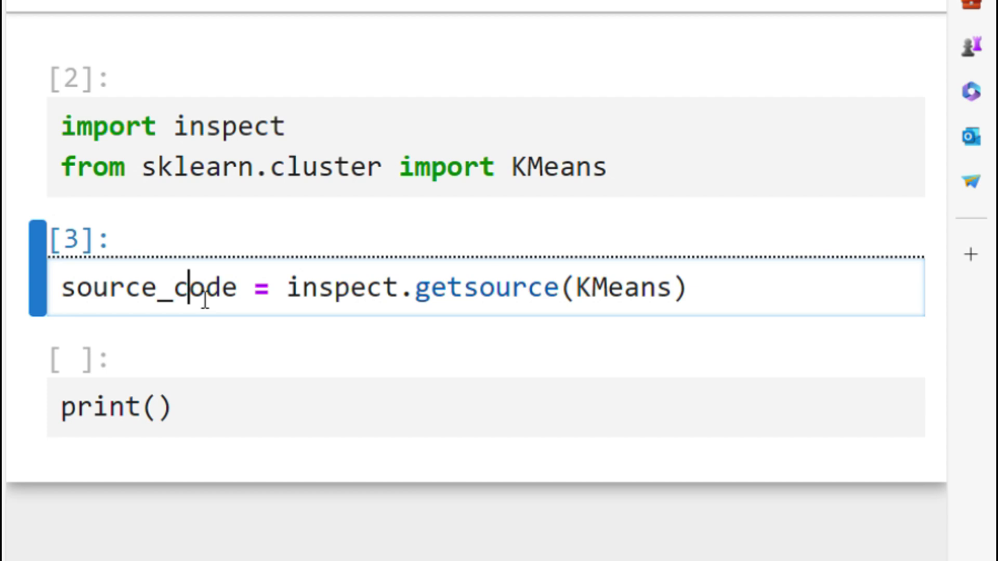
pyautogui.tripleClick(179, 289)
pyautogui.doubleClick(180, 289)
# - Run print(source_code) to display the KMeans class source with its docstring
pyautogui.hotkey('ctrl', 'c')
pyautogui.click(163, 408)
pyautogui.hotkey('ctrl', 'v')
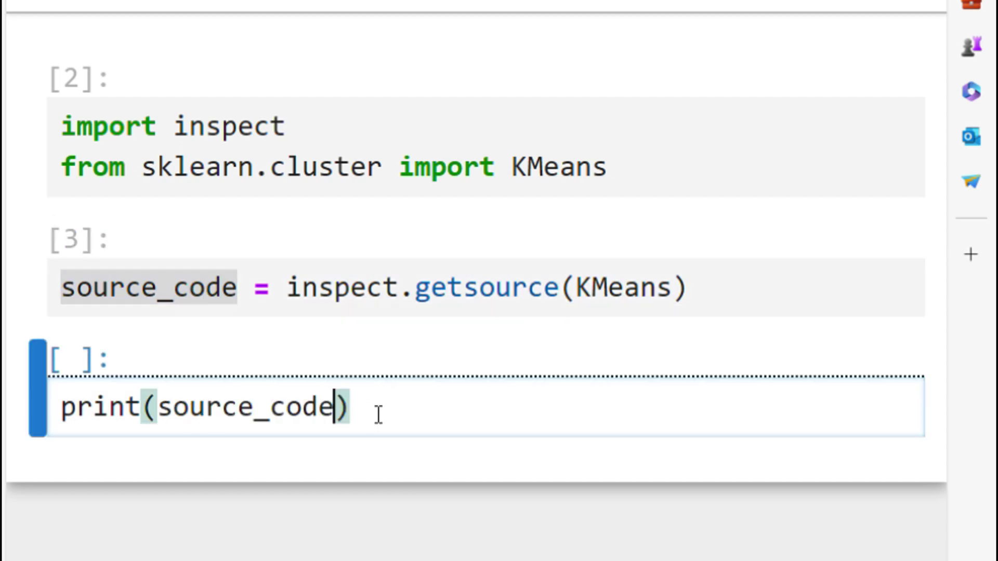
pyautogui.hotkey('shift', 'Return')
pyautogui.scroll(-3, 28, 490)
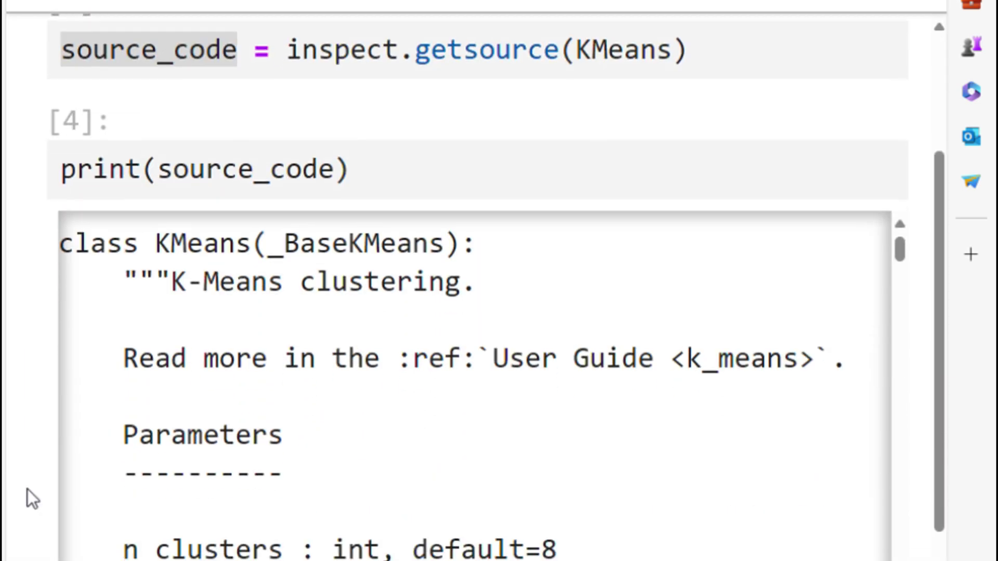
pyautogui.scroll(-2, 28, 490)
pyautogui.scroll(-3, 39, 486)
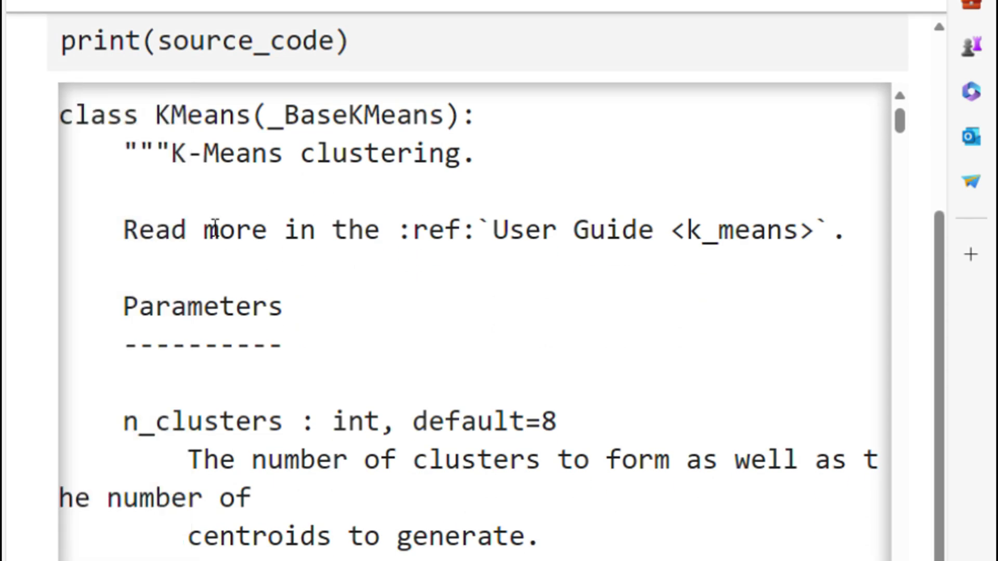
pyautogui.scroll(-3, 795, 409)
pyautogui.scroll(-3, 795, 409)
pyautogui.scroll(-3, 796, 410)
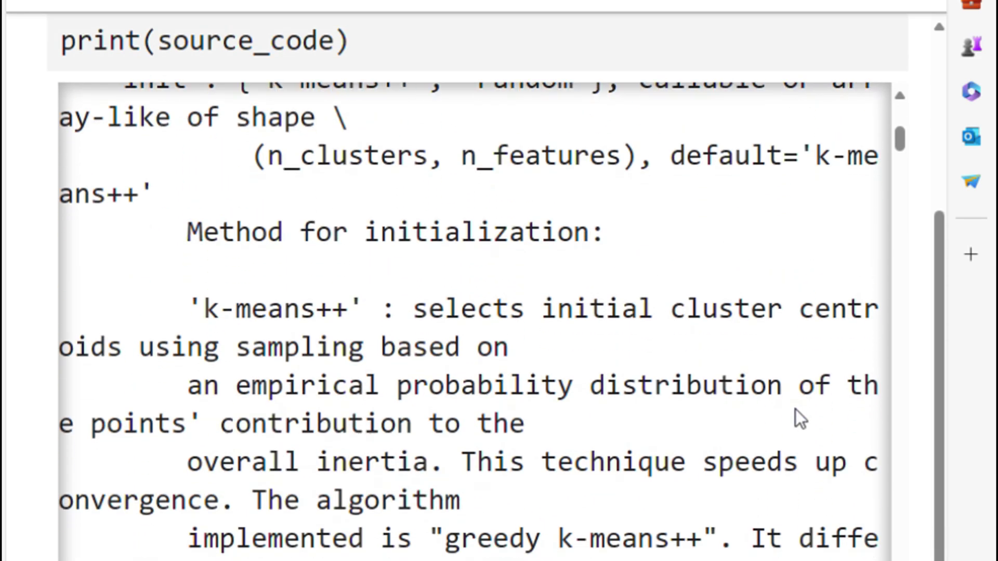
pyautogui.scroll(-3, 796, 410)
pyautogui.scroll(-4, 796, 413)
pyautogui.scroll(-3, 796, 414)
pyautogui.scroll(-4, 795, 414)
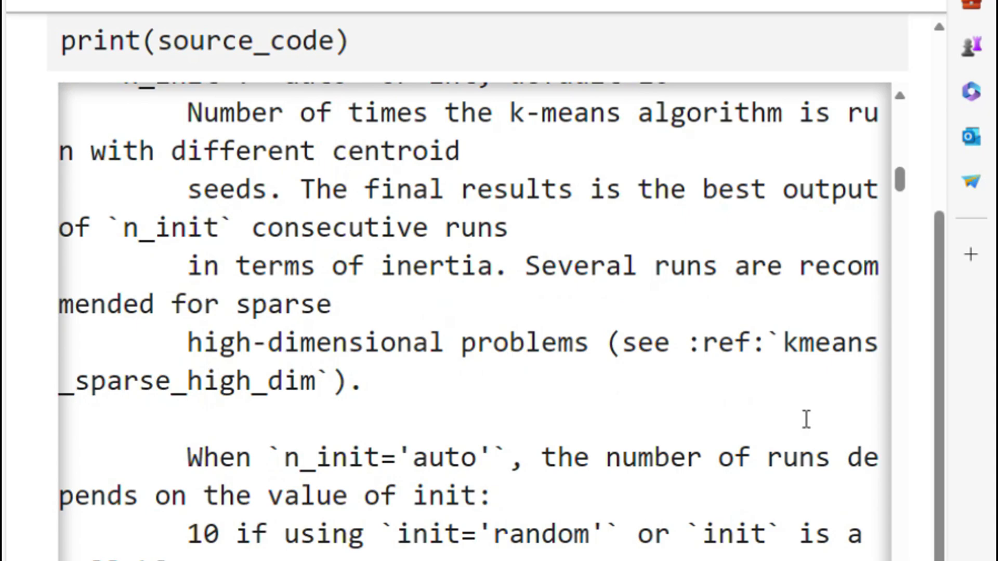
pyautogui.scroll(-3, 795, 417)
pyautogui.scroll(-3, 793, 411)
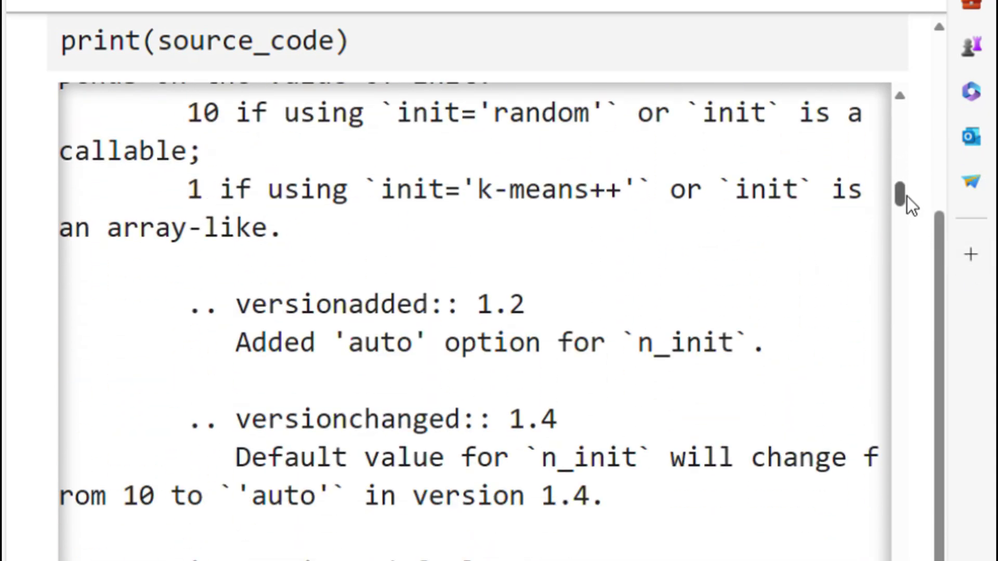
pyautogui.moveTo(901, 193); pyautogui.dragTo(882, 538)
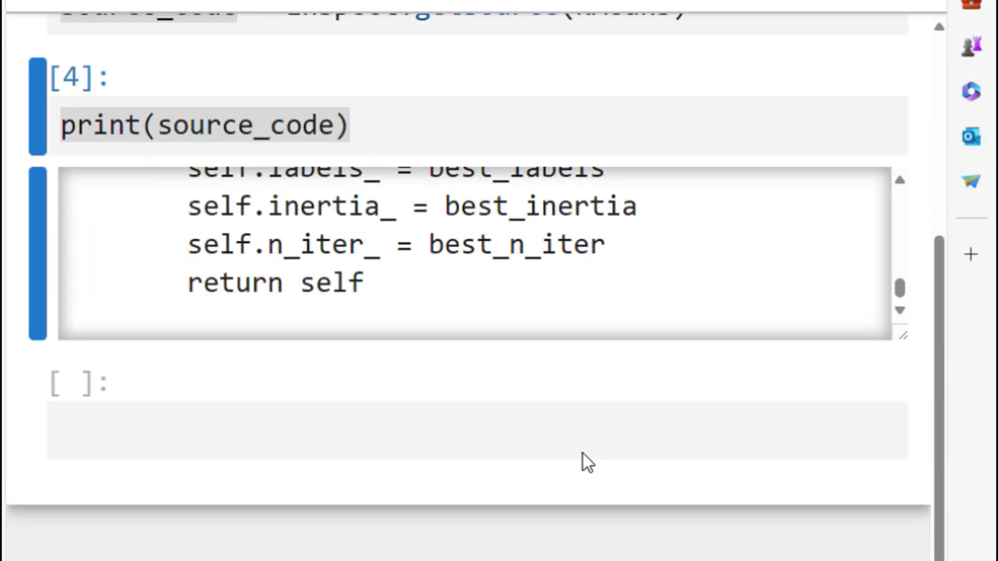
# - Run 'import numpy', then print(inspect.getsource(numpy.exp)), which raises a ufunc TypeError
pyautogui.click(546, 427)
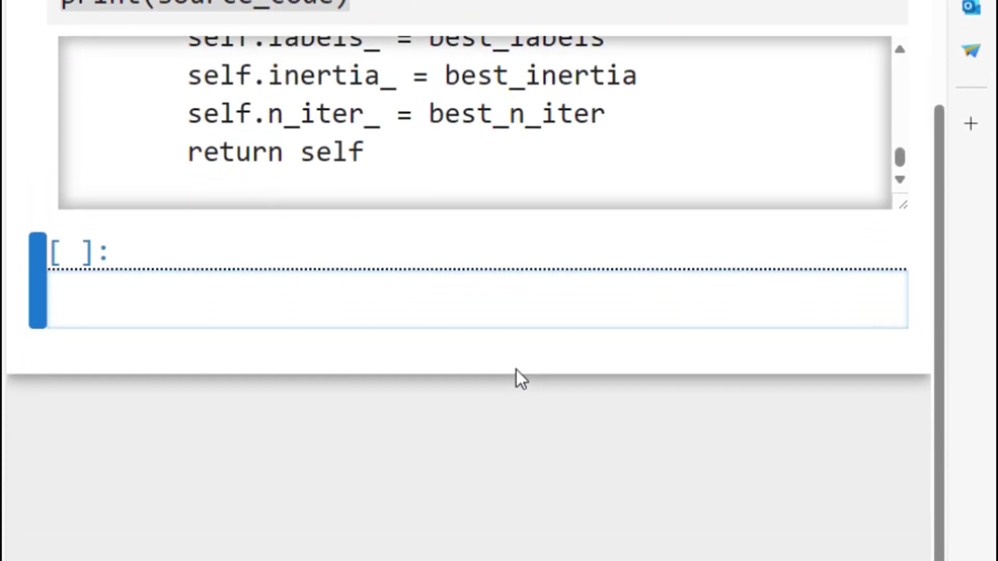
pyautogui.write('import numpy')
pyautogui.hotkey('shift', 'Return')
pyautogui.write('i')
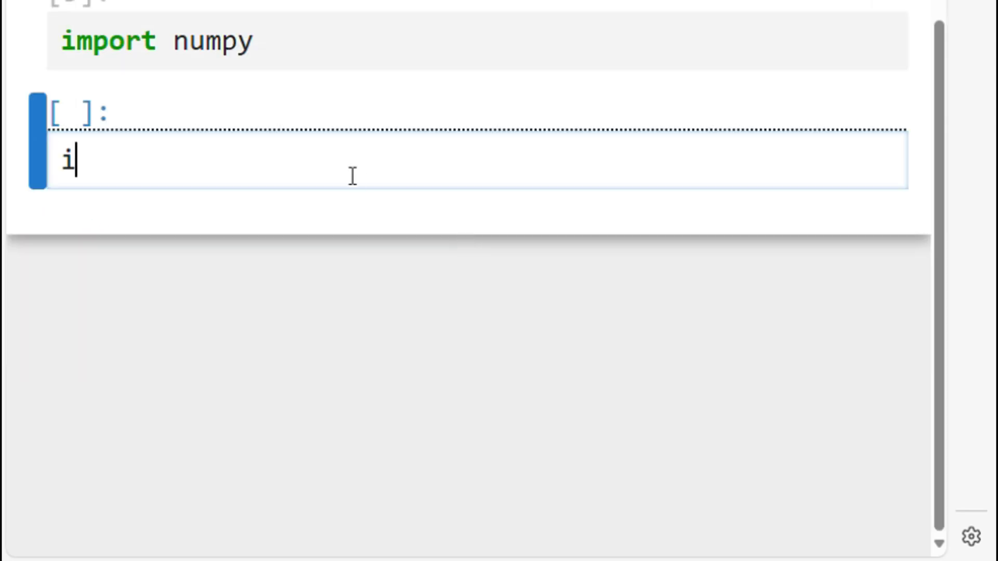
pyautogui.write('nspect.getsource(numpy.exp)')
pyautogui.press('Home')
pyautogui.write('print(')
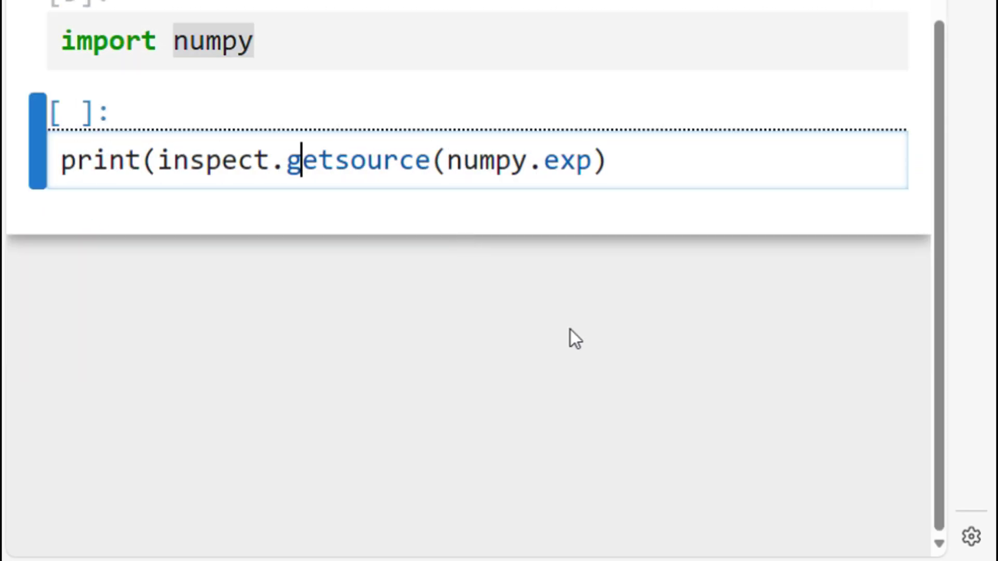
pyautogui.press('End')
pyautogui.write(')')
pyautogui.hotkey('shift', 'Return')
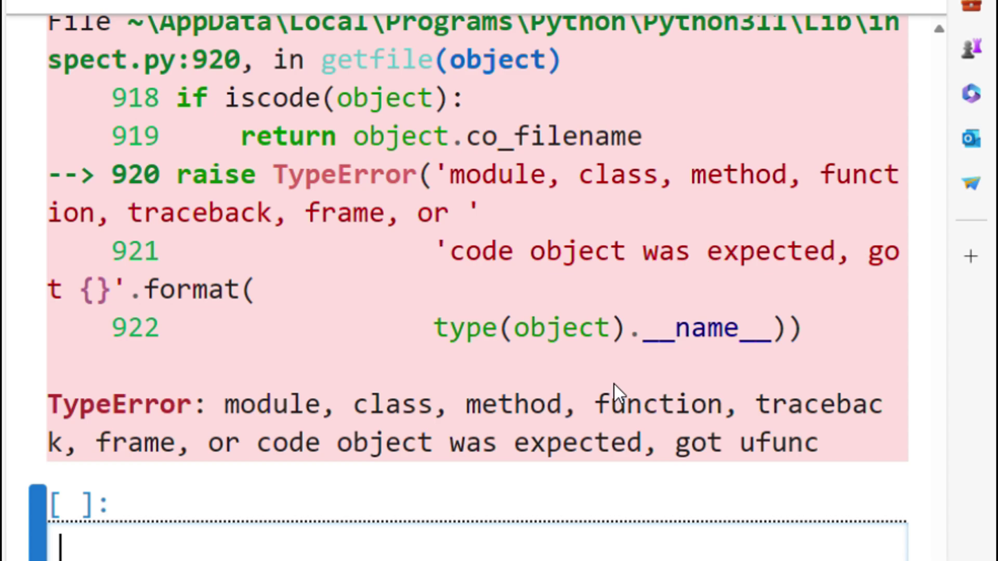
pyautogui.scroll(5, 614, 385)
pyautogui.scroll(5, 614, 384)
pyautogui.scroll(4, 613, 385)
pyautogui.scroll(4, 613, 385)
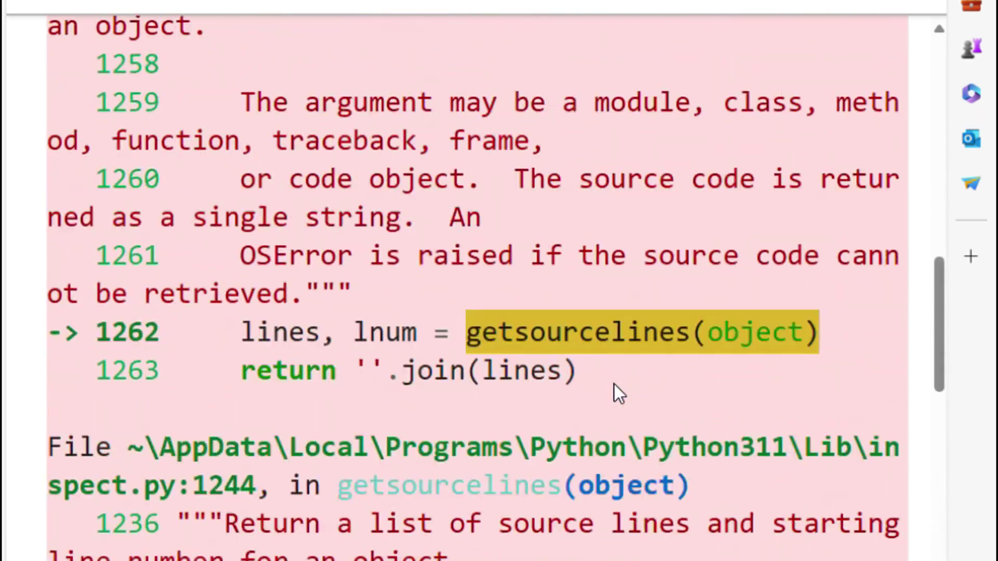
pyautogui.scroll(5, 614, 385)
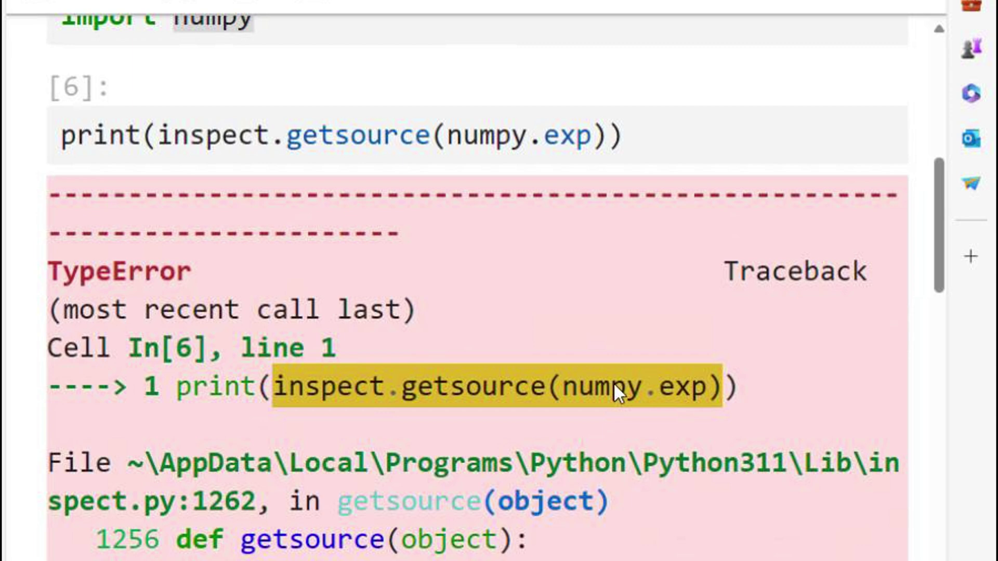
pyautogui.scroll(3, 613, 385)
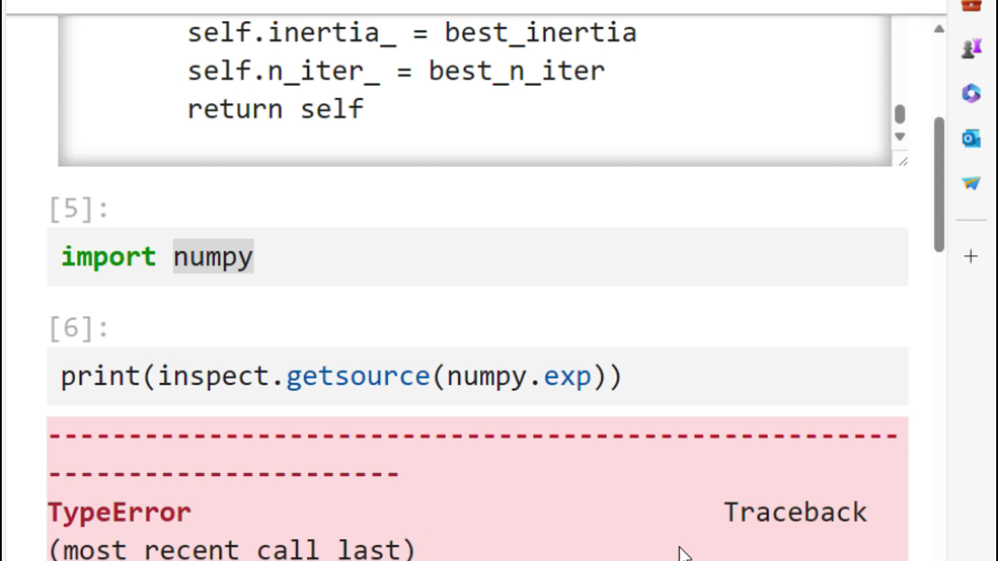
pyautogui.scroll(-5, 485, 551)
pyautogui.scroll(-5, 585, 550)
pyautogui.scroll(-5, 685, 552)
pyautogui.scroll(-5, 685, 552)
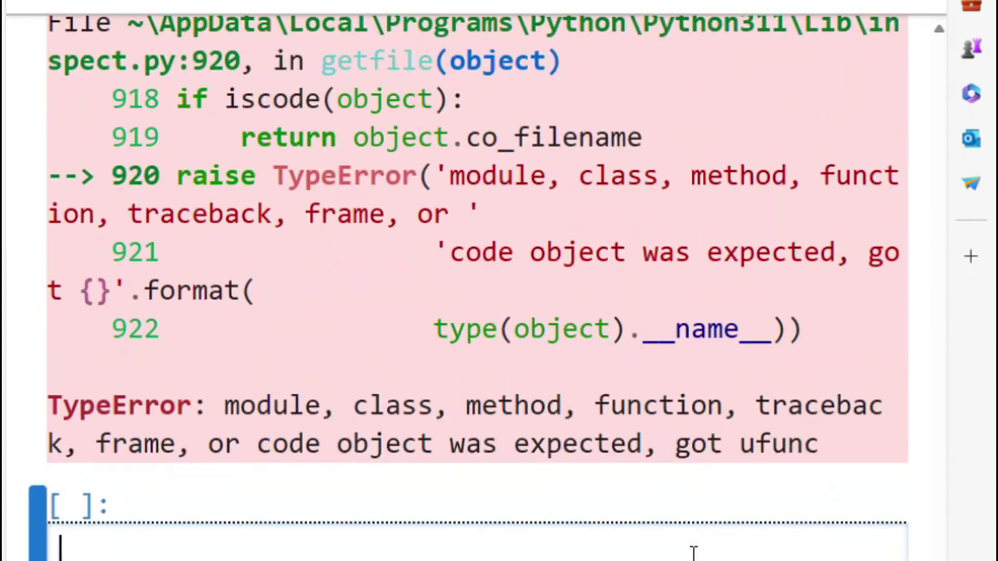
pyautogui.scroll(-2, 684, 553)
pyautogui.click(788, 335)
pyautogui.doubleClick(784, 323)
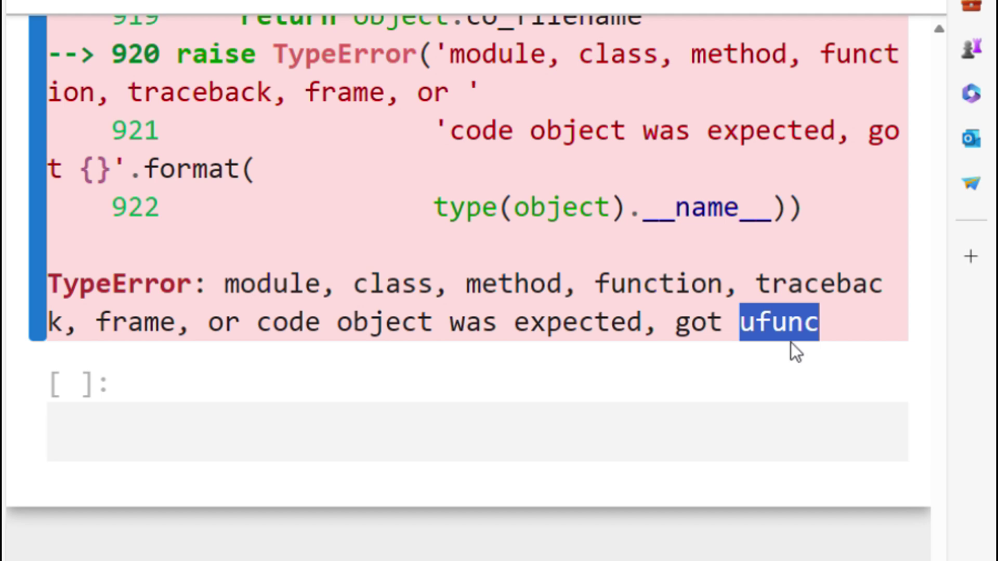
pyautogui.click(771, 378)
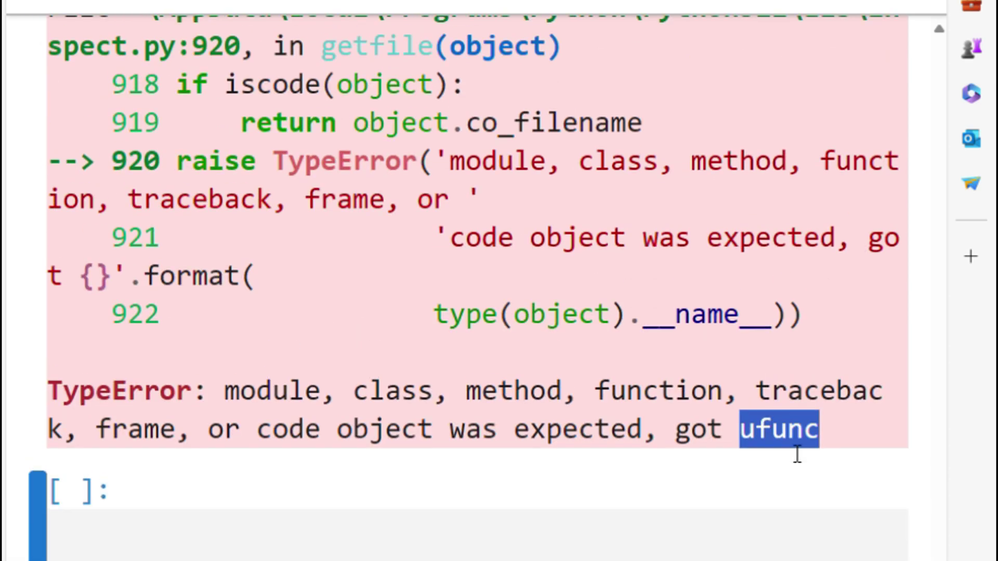
pyautogui.scroll(4, 797, 453)
pyautogui.scroll(-4, 797, 453)
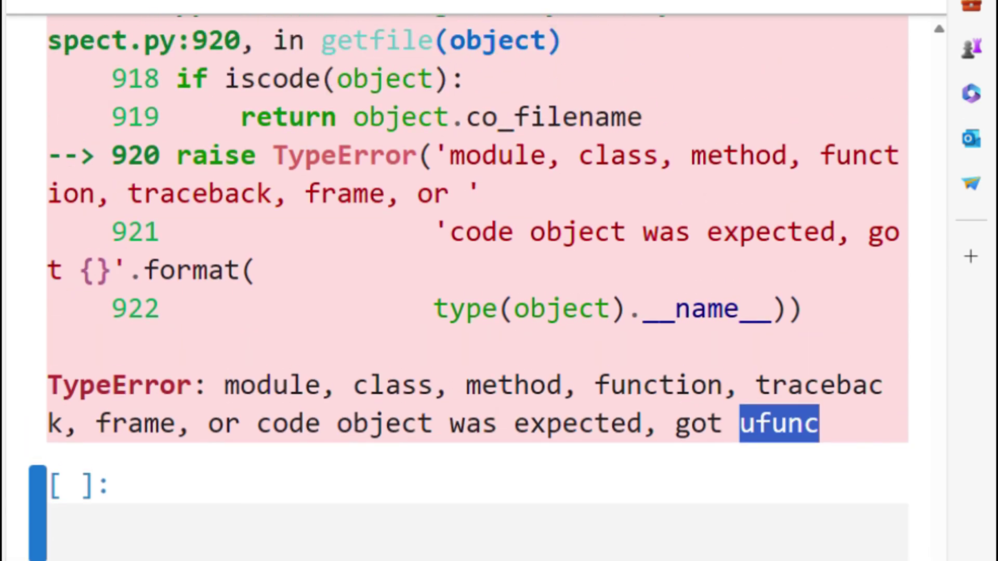
pyautogui.scroll(10, 797, 390)
pyautogui.scroll(10, 894, 289)
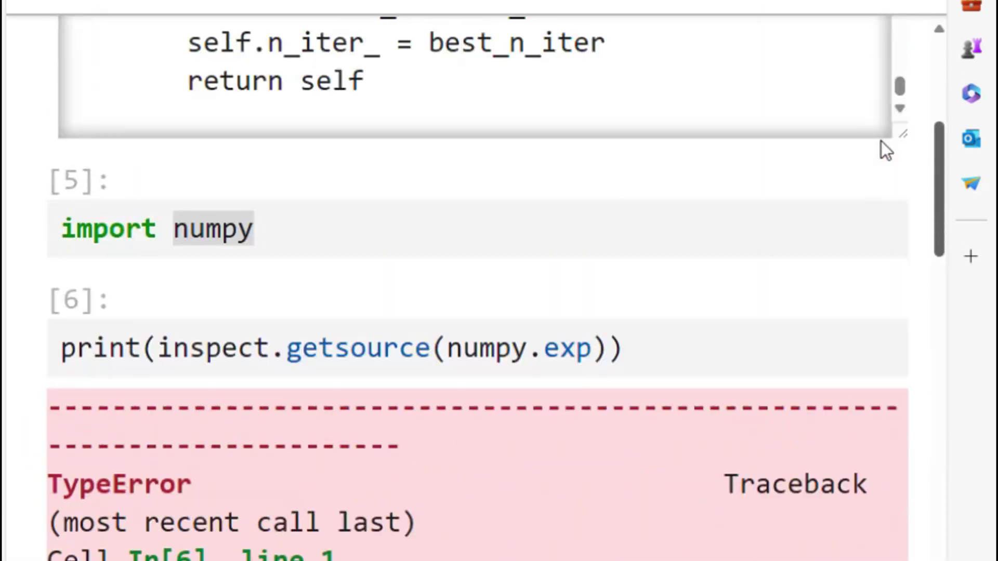
pyautogui.scroll(8, 882, 141)
pyautogui.scroll(2, 881, 70)
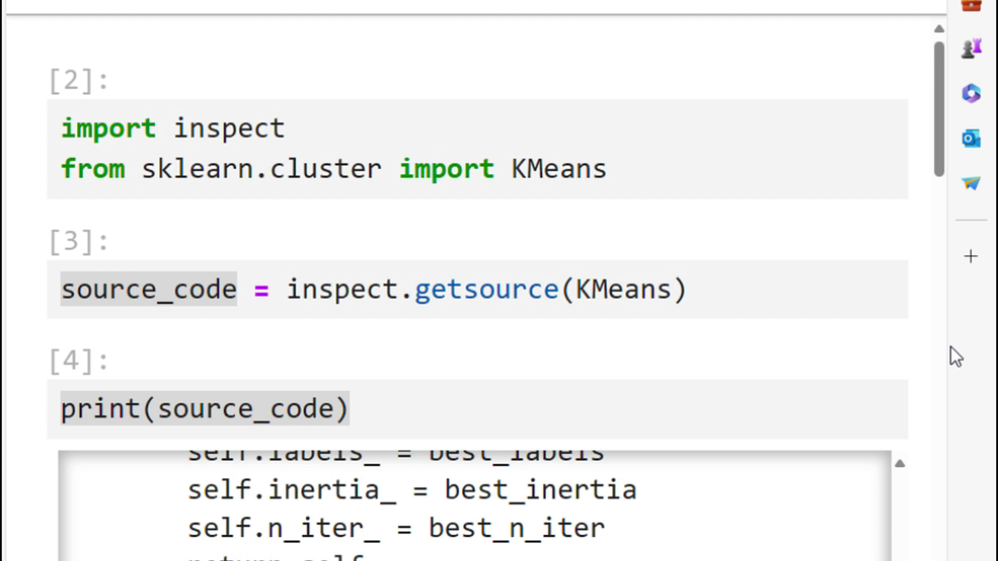
pyautogui.scroll(2, 468, 507)
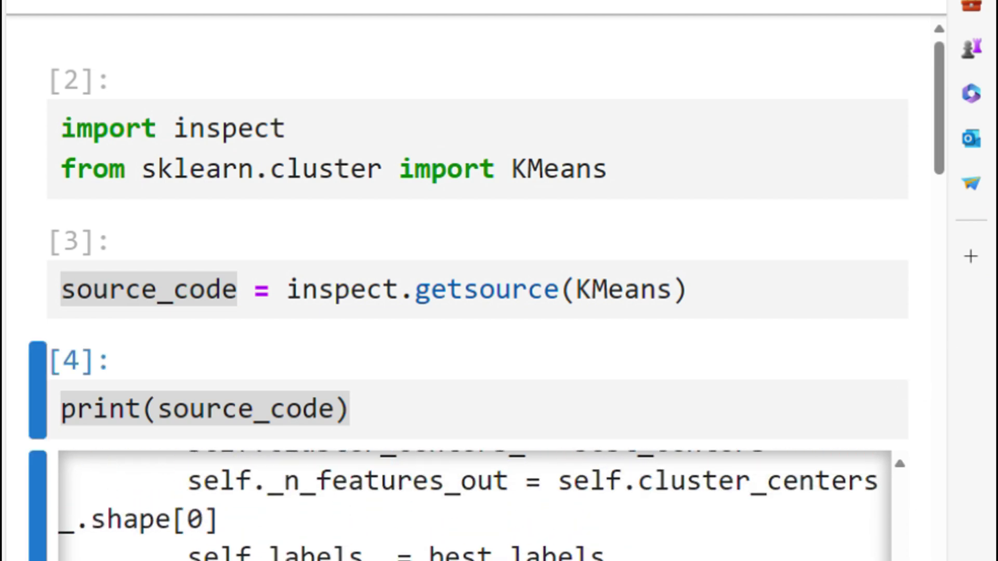
pyautogui.moveTo(899, 515); pyautogui.dragTo(899, 469)
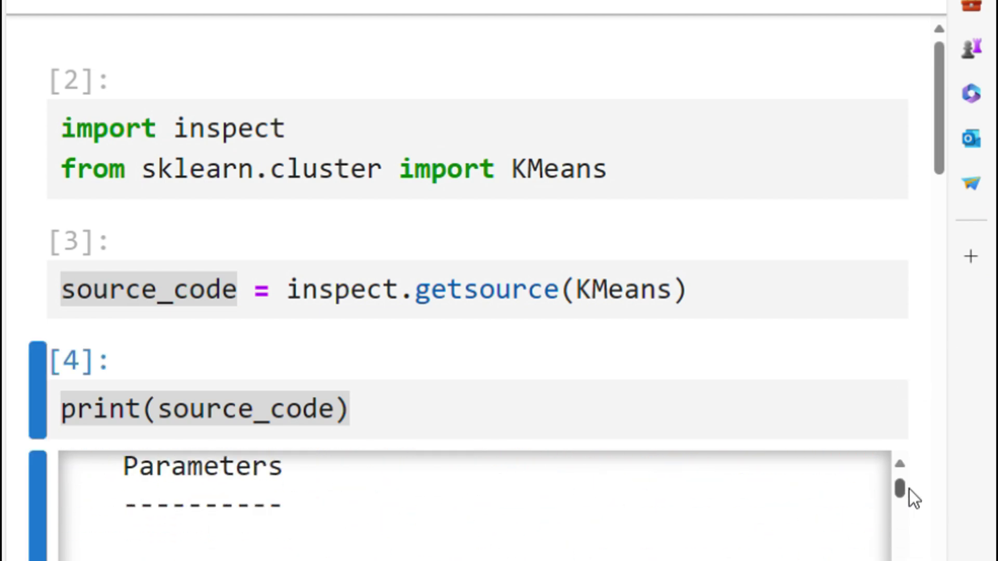